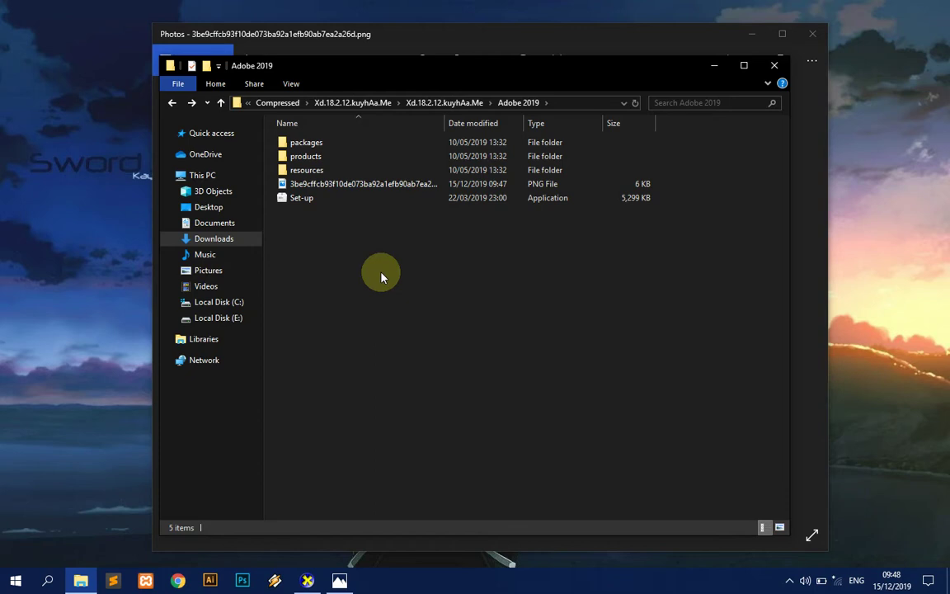
# Close the DirectX diagnostics window and bring forward the 'Upgrade needed' GPU driver notice
pyautogui.click(307, 580)
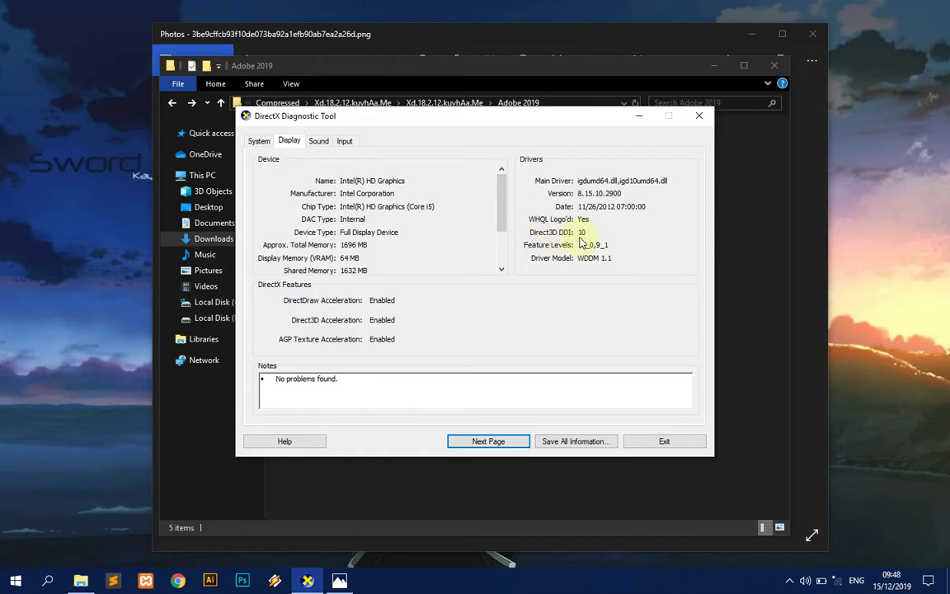
pyautogui.hotkey('alt', 'F4')
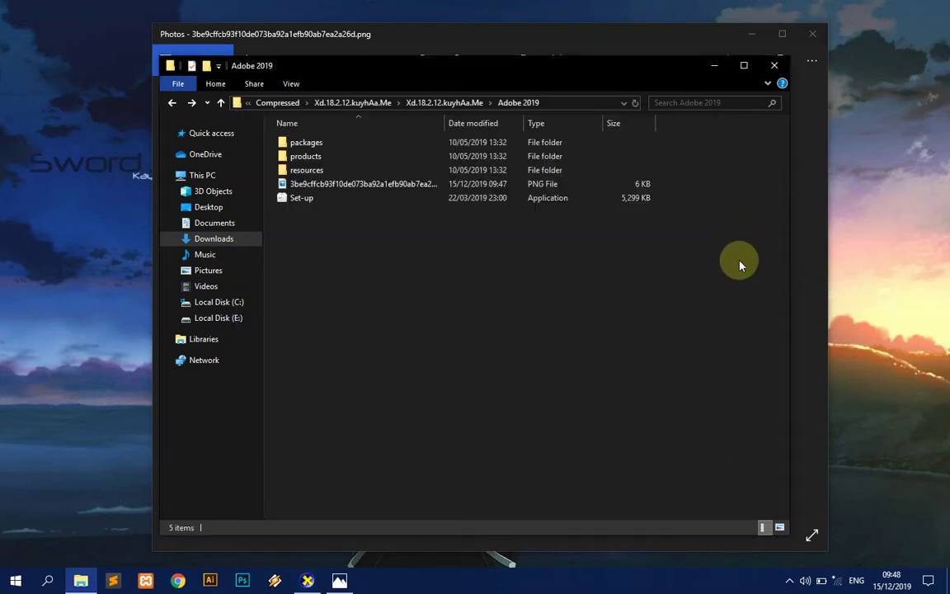
pyautogui.click(819, 274)
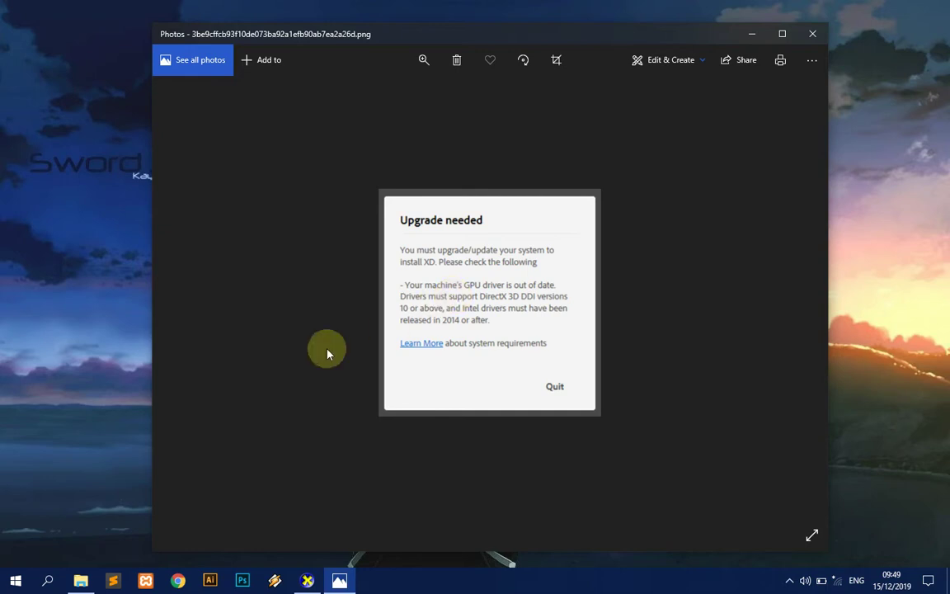
# Run devmgmt.msc from the Run dialog to open Device Manager
pyautogui.click(49, 579)
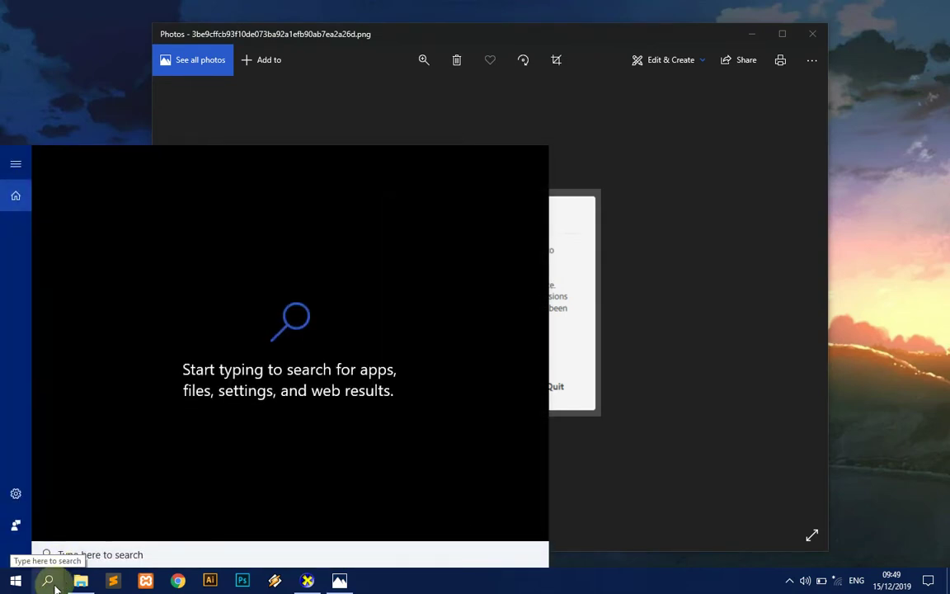
pyautogui.press('super+r')
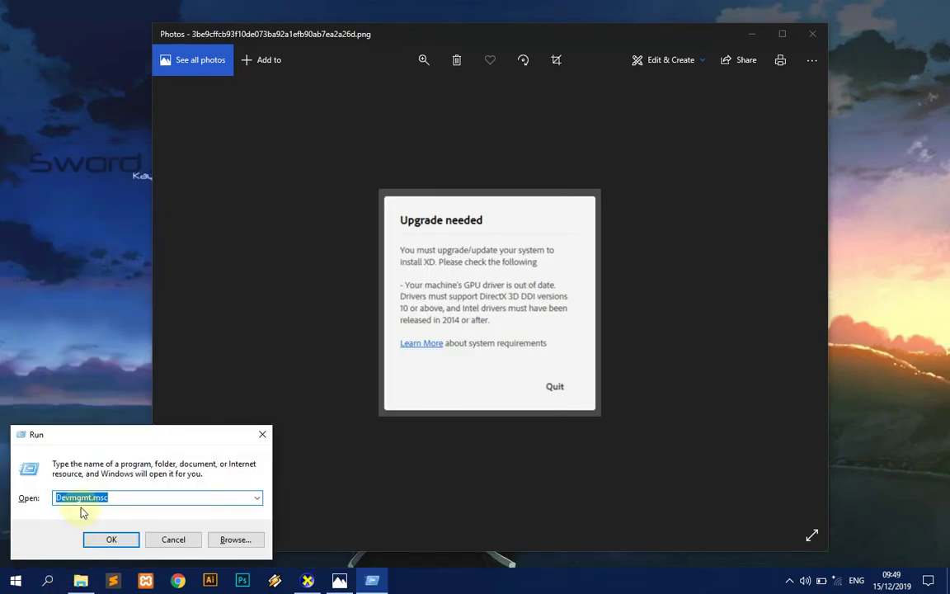
pyautogui.click(110, 538)
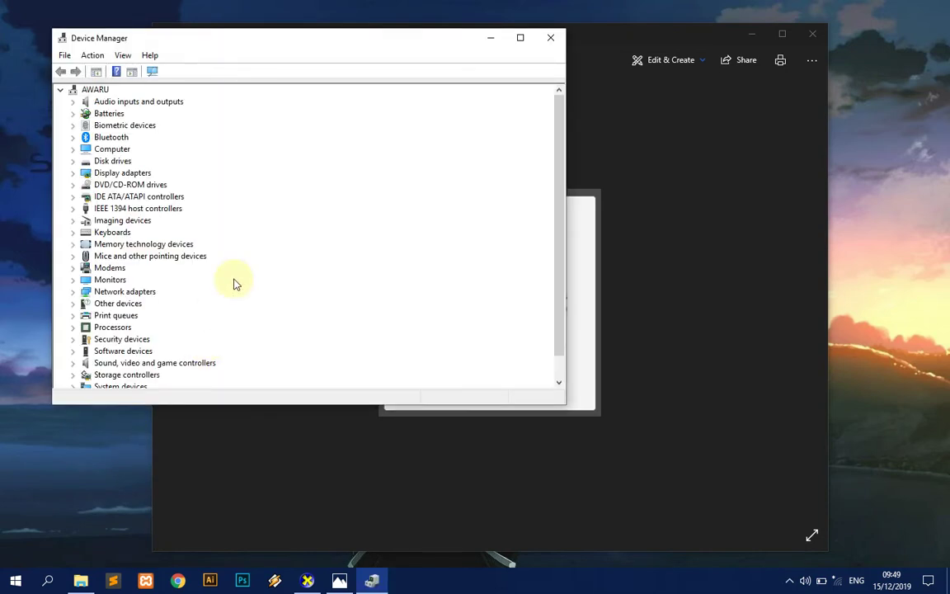
# Expand Display adapters and show the Intel(R) HD Graphics driver details, version 8.15.10.2900
pyautogui.click(73, 173)
pyautogui.doubleClick(106, 185)
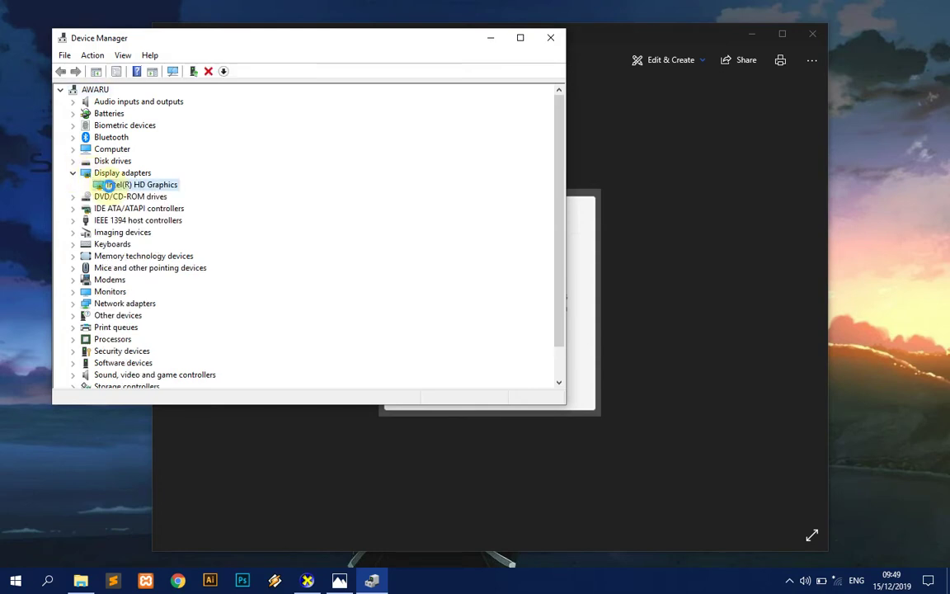
pyautogui.click(228, 100)
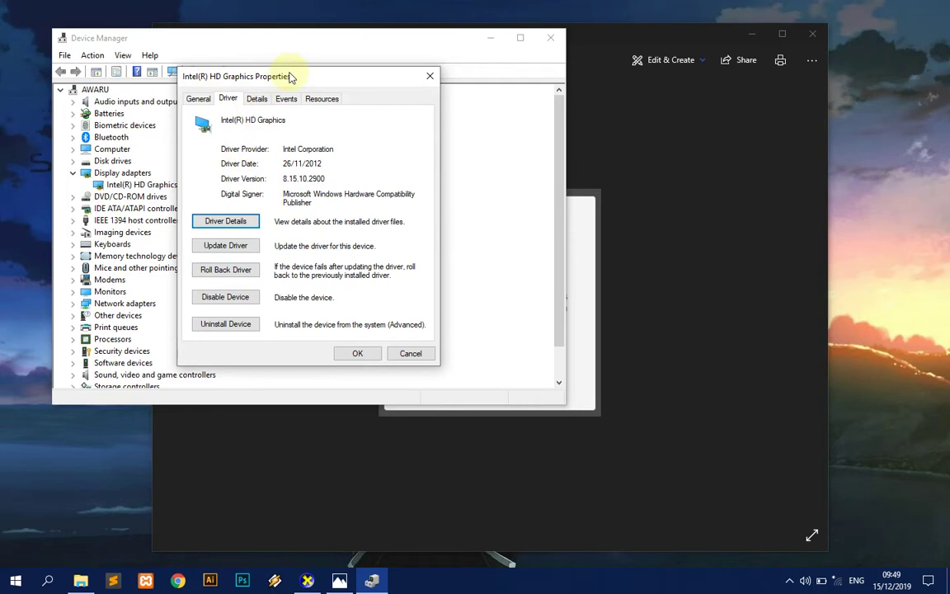
# Arrange the properties dialog, Device Manager and the Adobe 2019 folder window on screen
pyautogui.moveTo(288, 74); pyautogui.dragTo(119, 277)
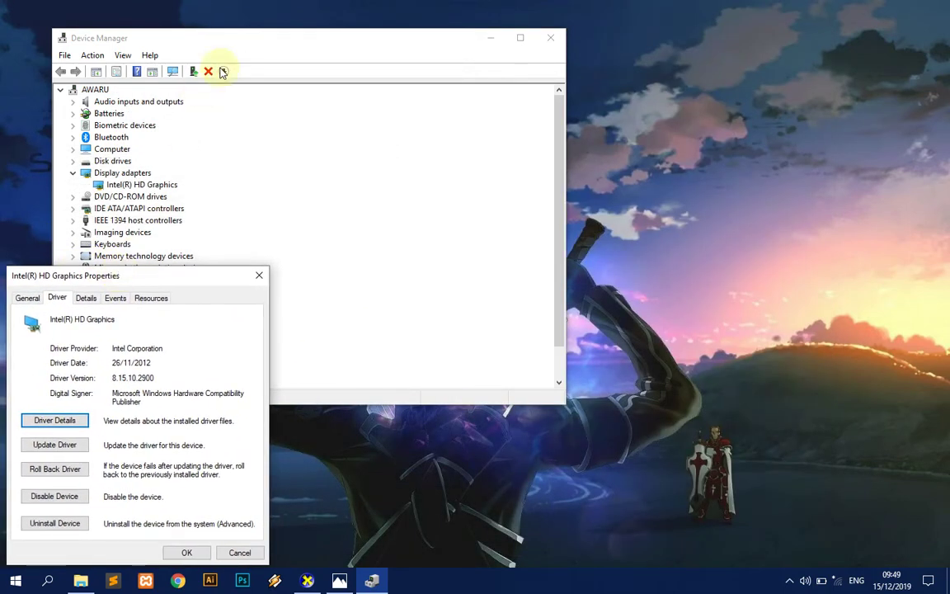
pyautogui.moveTo(242, 51); pyautogui.dragTo(189, 26)
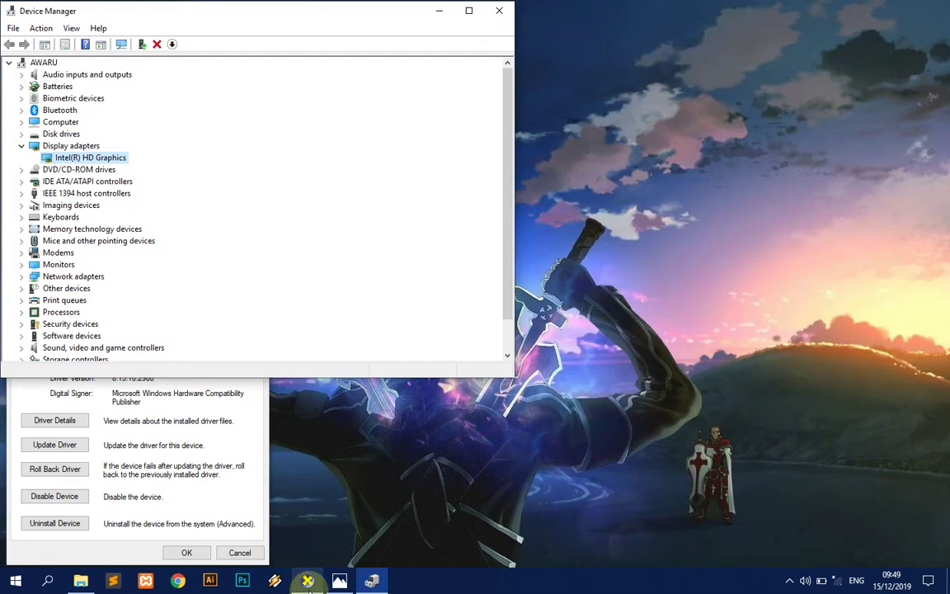
pyautogui.hotkey('alt', 'Tab')
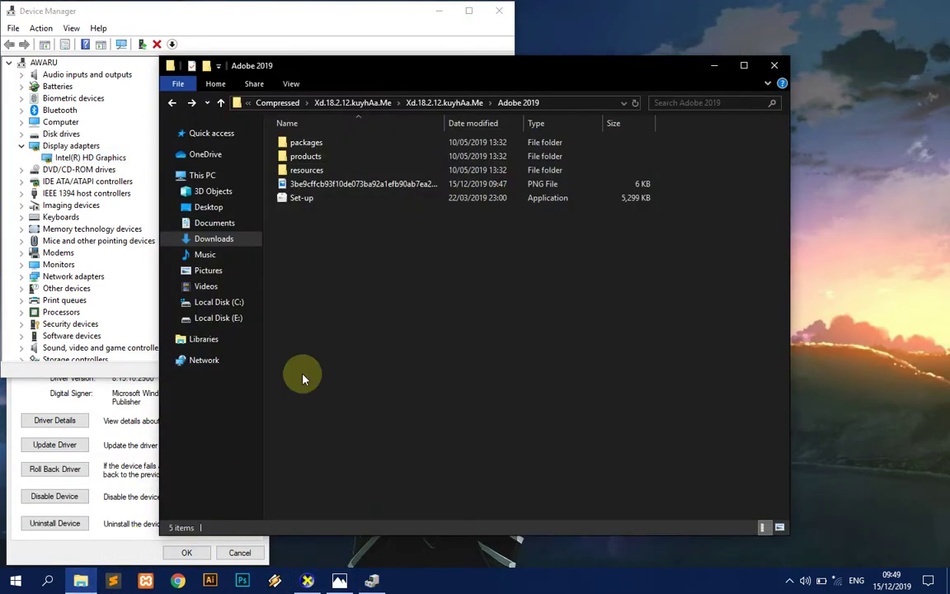
pyautogui.moveTo(395, 262); pyautogui.dragTo(392, 142)
pyautogui.click(377, 317)
pyautogui.click(112, 393)
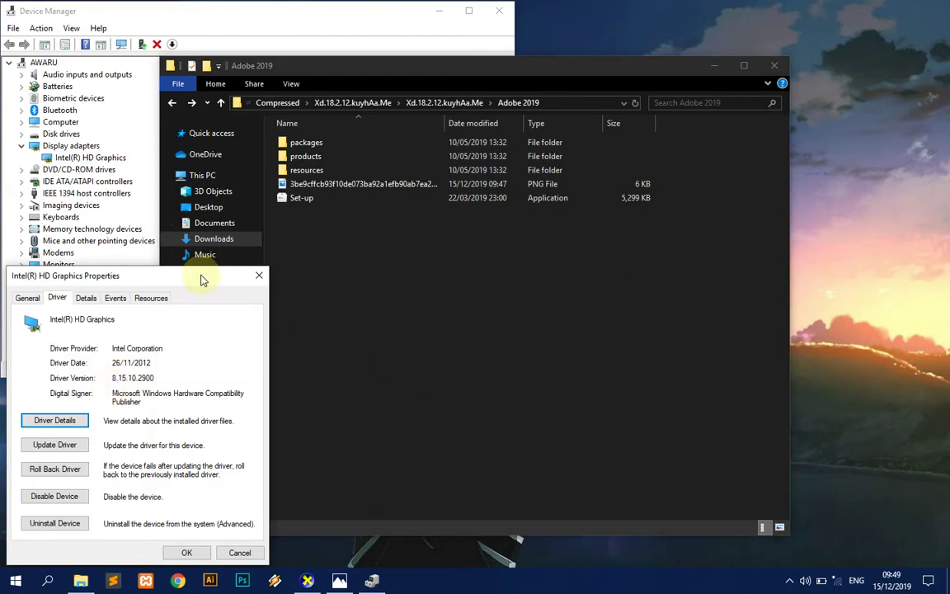
pyautogui.moveTo(207, 277); pyautogui.dragTo(202, 280)
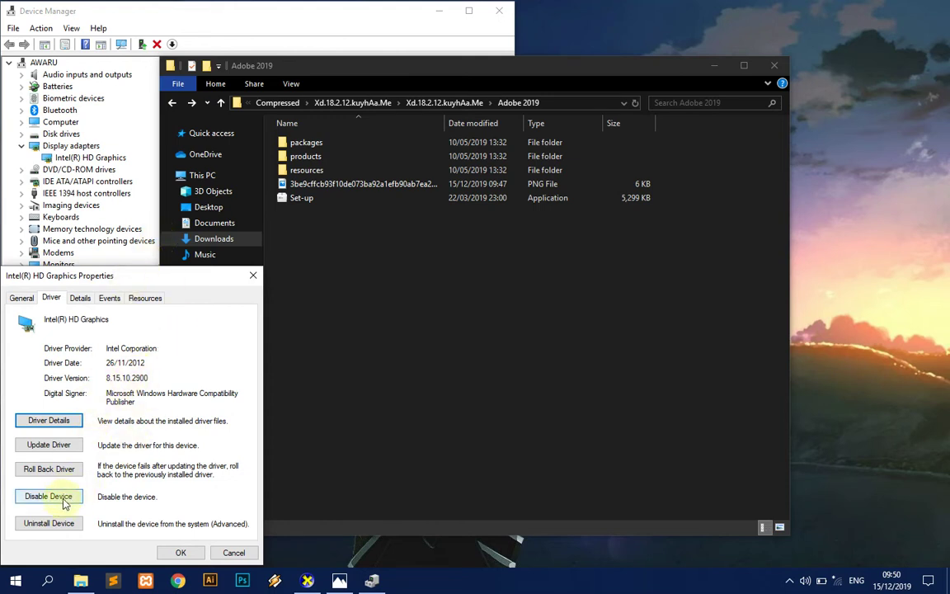
pyautogui.click(56, 580)
pyautogui.write('mouse')
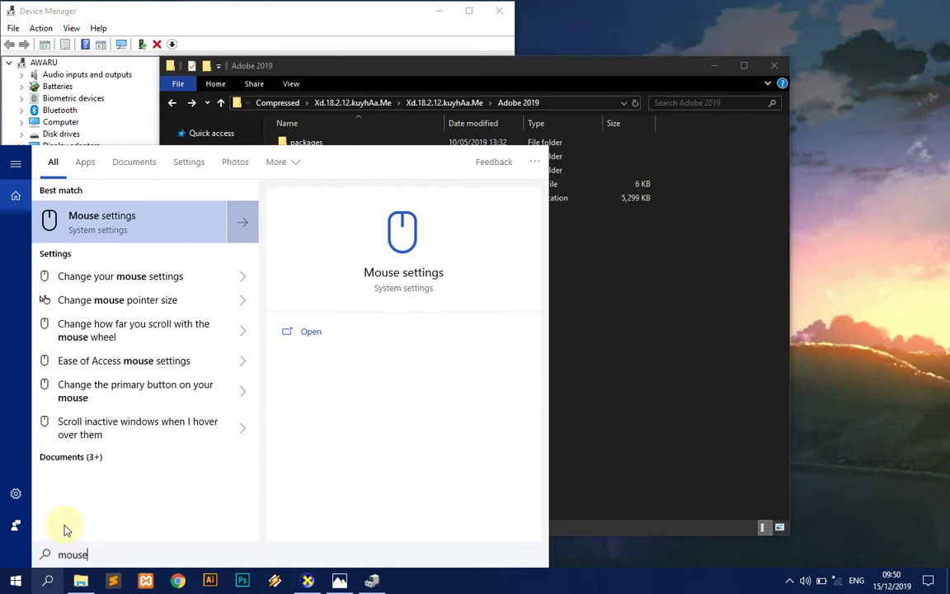
pyautogui.click(161, 280)
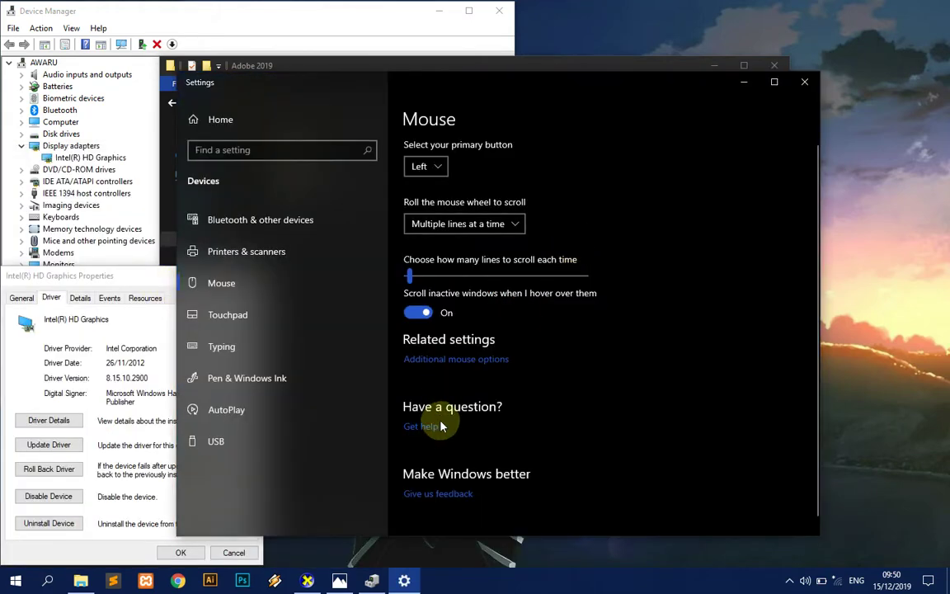
pyautogui.click(461, 360)
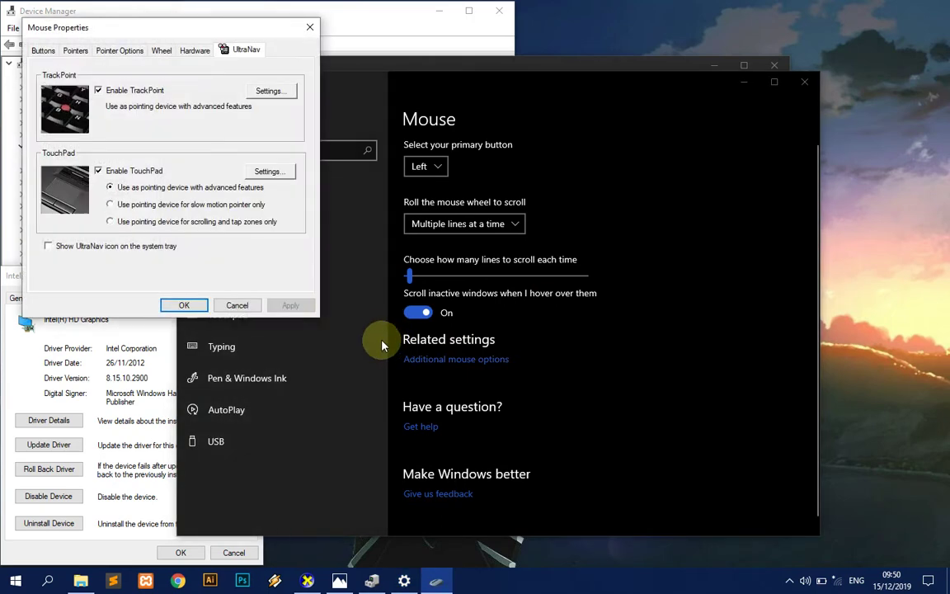
pyautogui.click(109, 52)
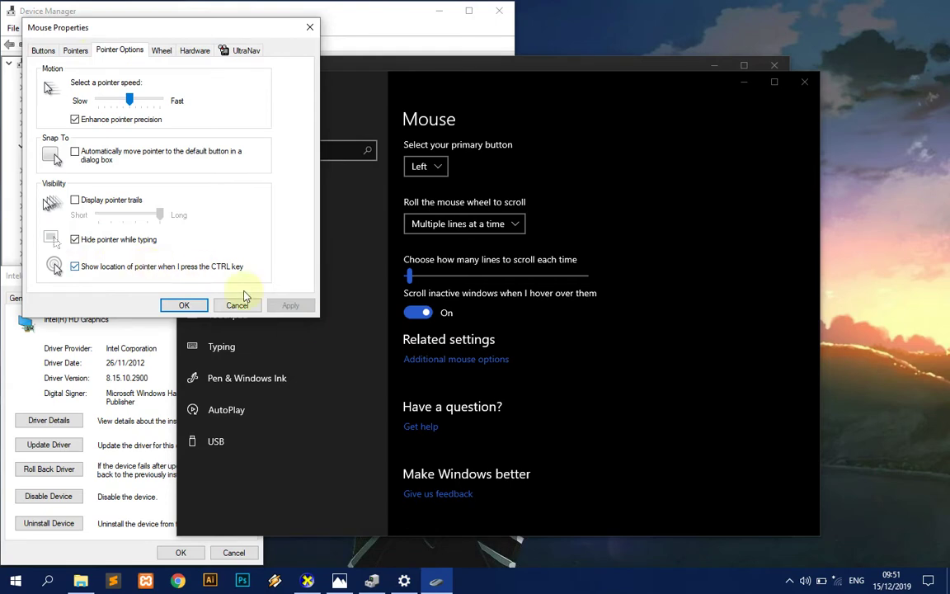
pyautogui.click(191, 305)
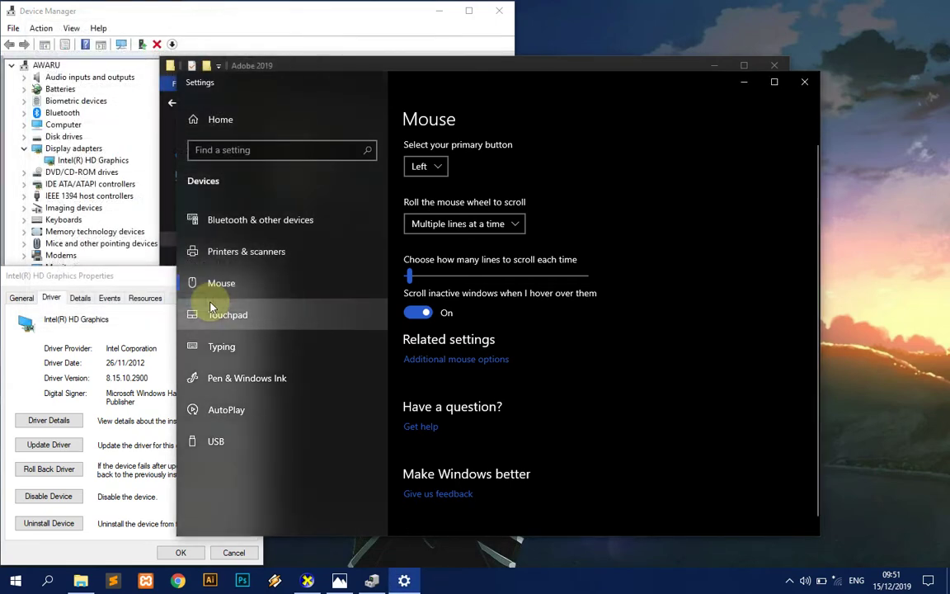
pyautogui.click(559, 188)
pyautogui.click(558, 185)
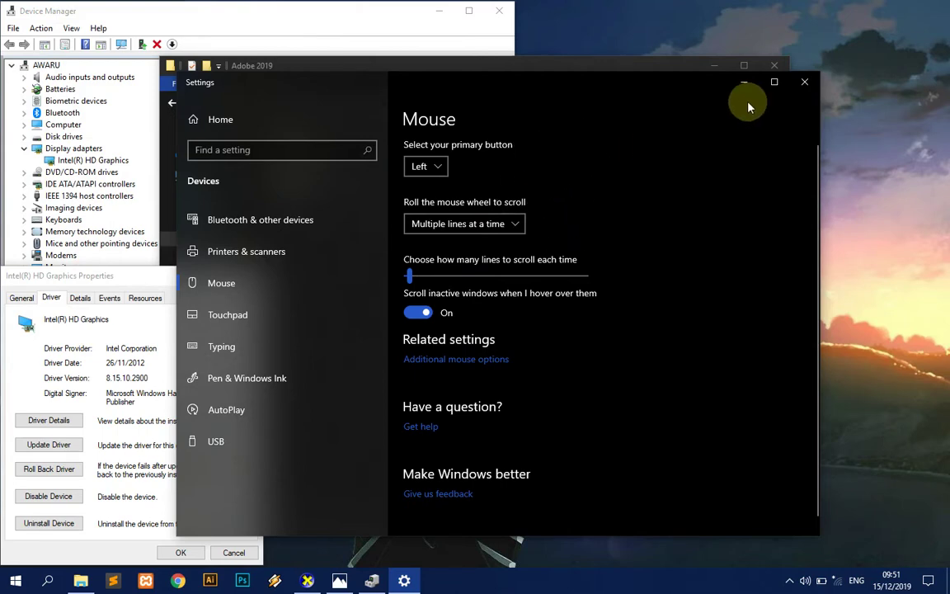
pyautogui.click(804, 81)
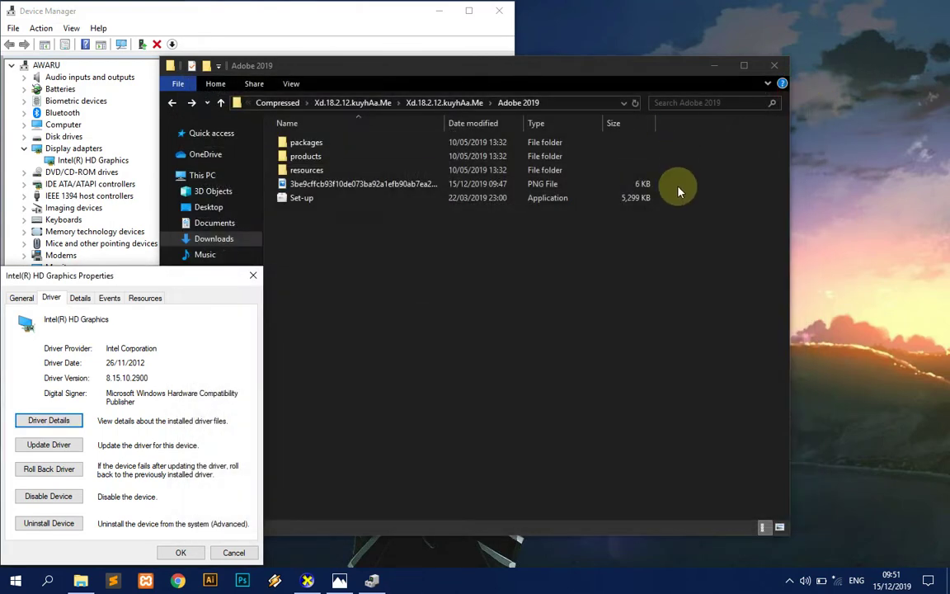
pyautogui.click(433, 75)
pyautogui.moveTo(433, 75); pyautogui.dragTo(427, 41)
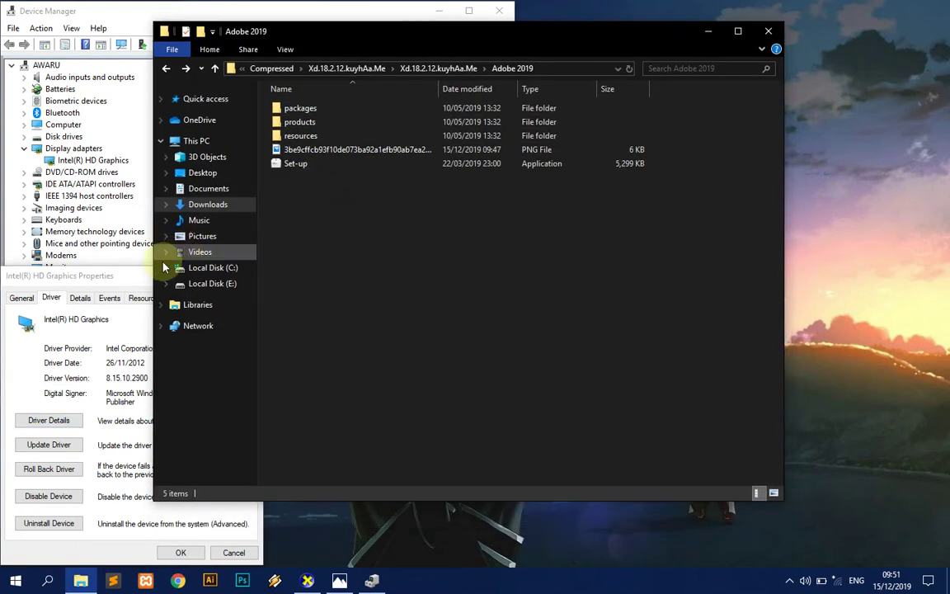
pyautogui.click(143, 279)
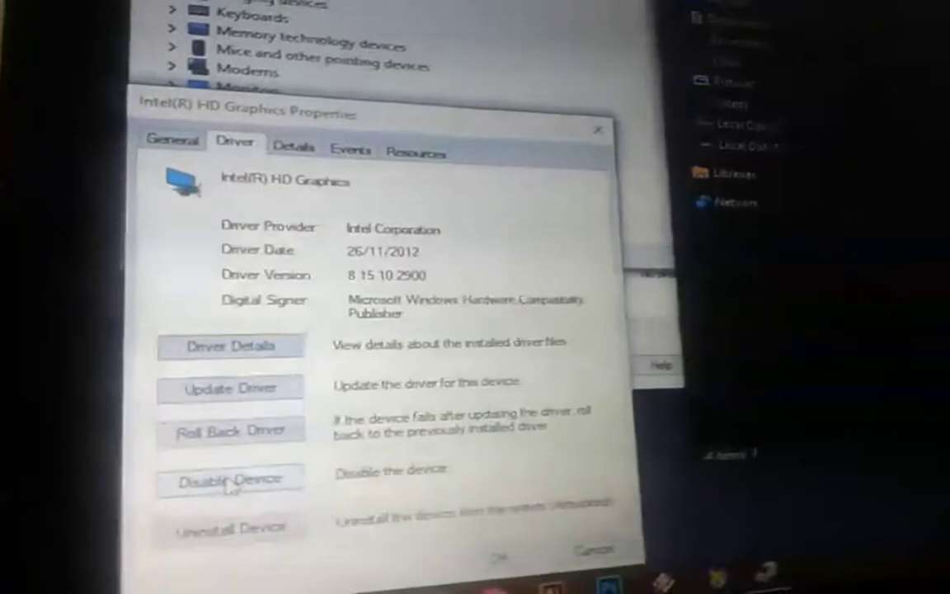
# Choose Disable Device for the Intel(R) HD Graphics adapter
pyautogui.click(227, 466)
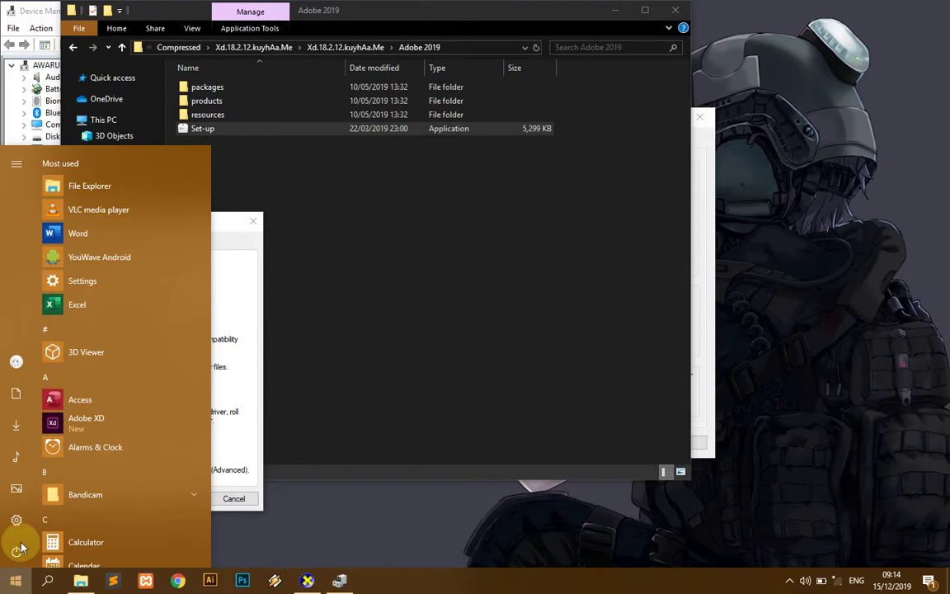
# Launch Adobe XD from the Start menu's app list
pyautogui.click(109, 435)
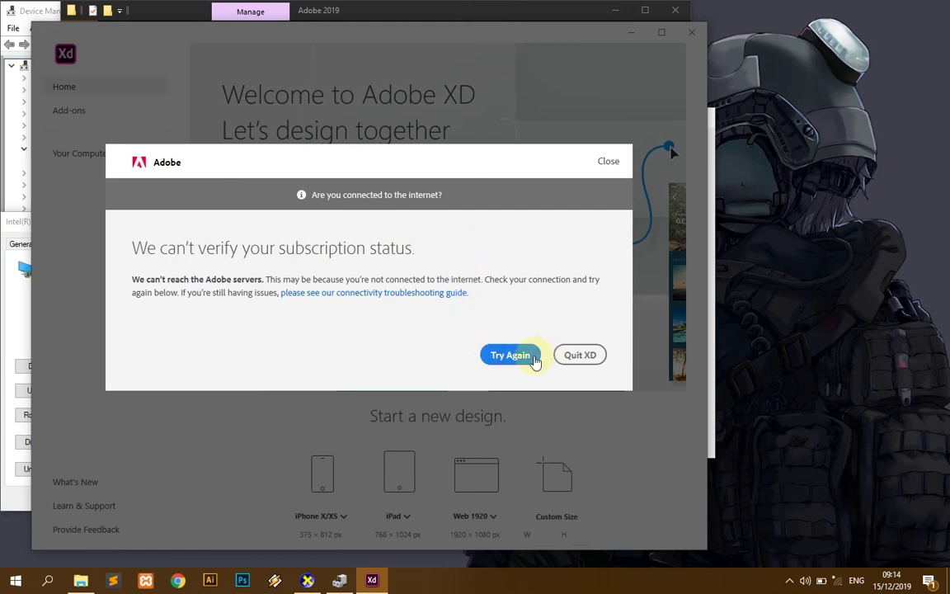
# After the subscription check fails again, quit Adobe XD and relaunch it from Start
pyautogui.click(534, 358)
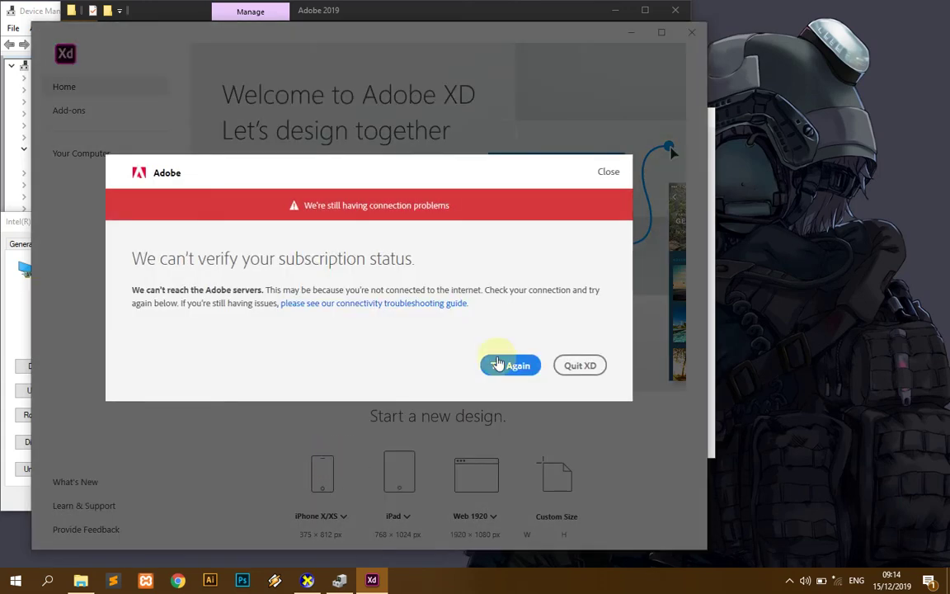
pyautogui.click(608, 172)
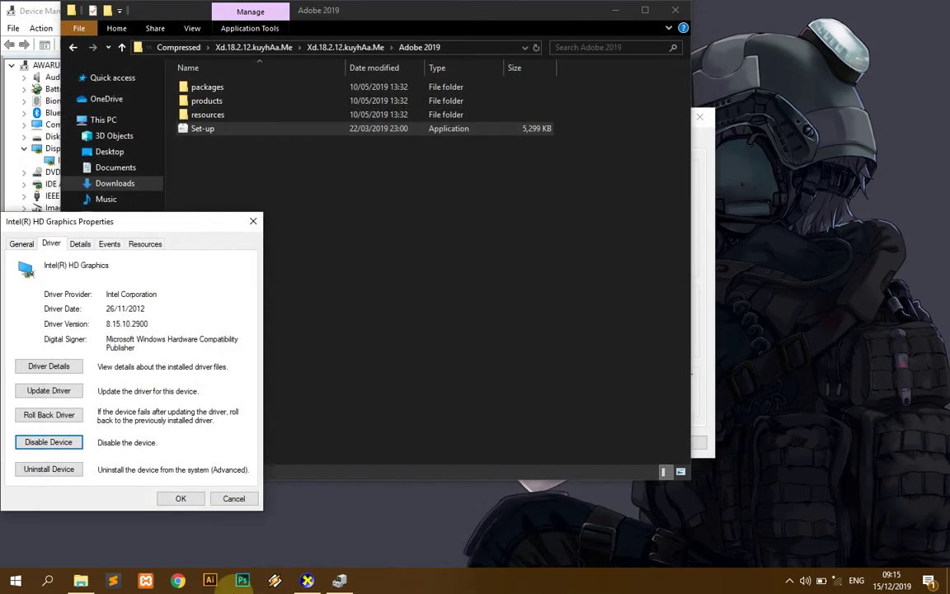
pyautogui.click(14, 581)
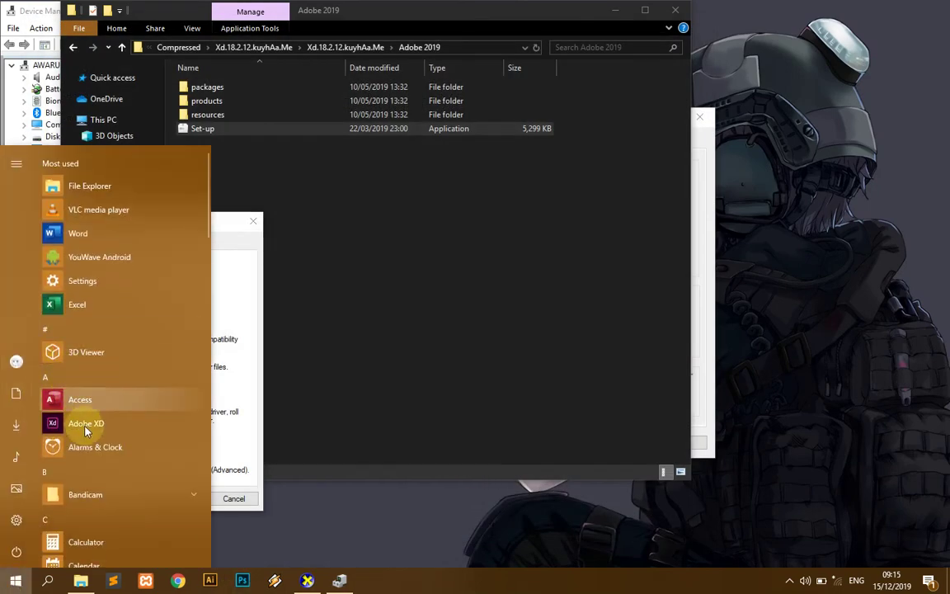
pyautogui.click(86, 425)
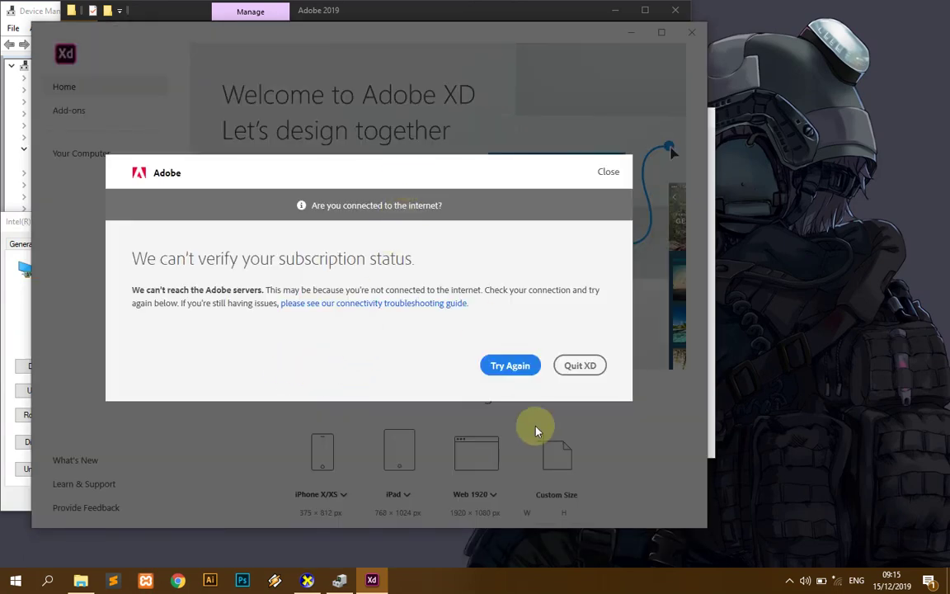
# Connect to the RAHASIA Wi-Fi network and retry XD's subscription check
pyautogui.click(837, 580)
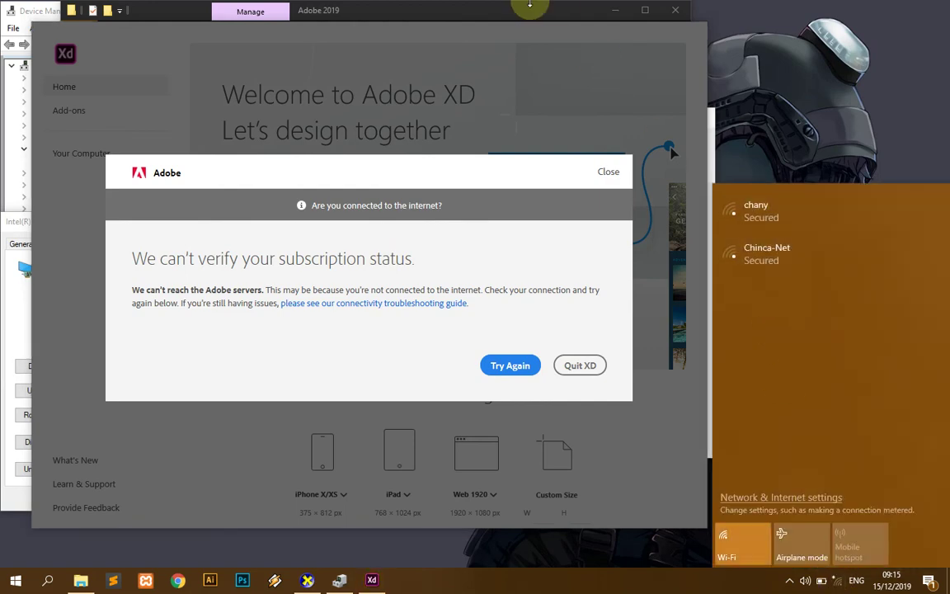
pyautogui.click(512, 206)
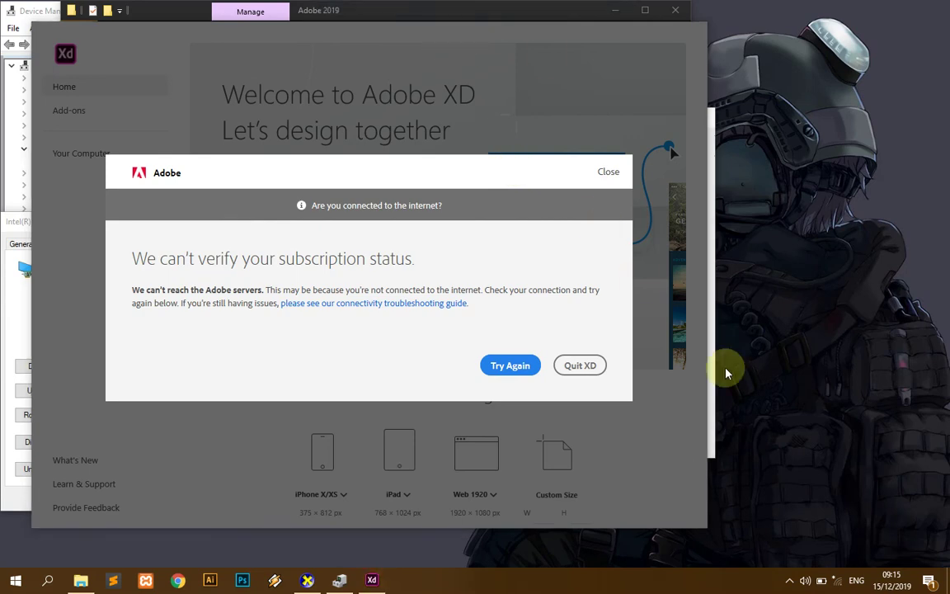
pyautogui.click(836, 580)
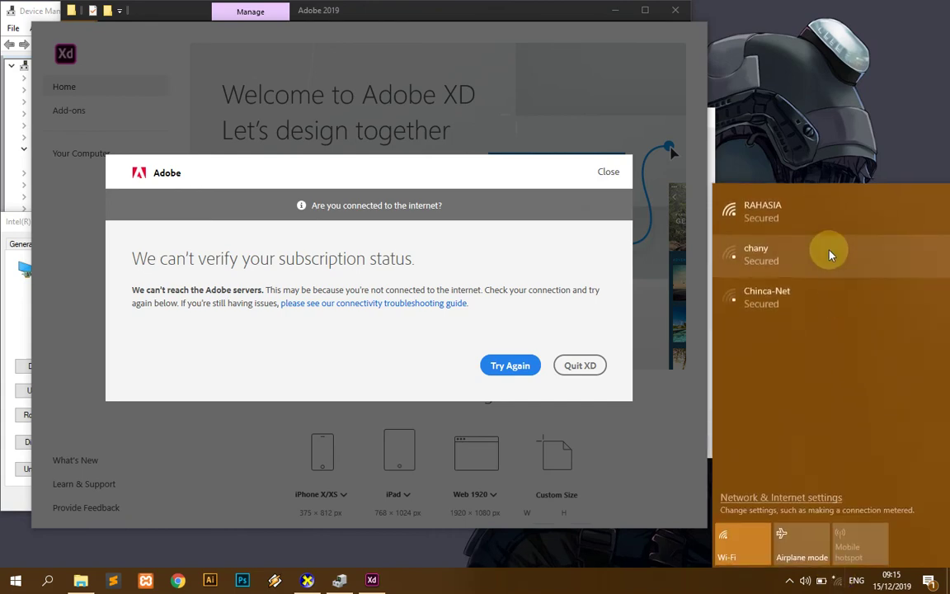
pyautogui.click(829, 224)
pyautogui.click(858, 270)
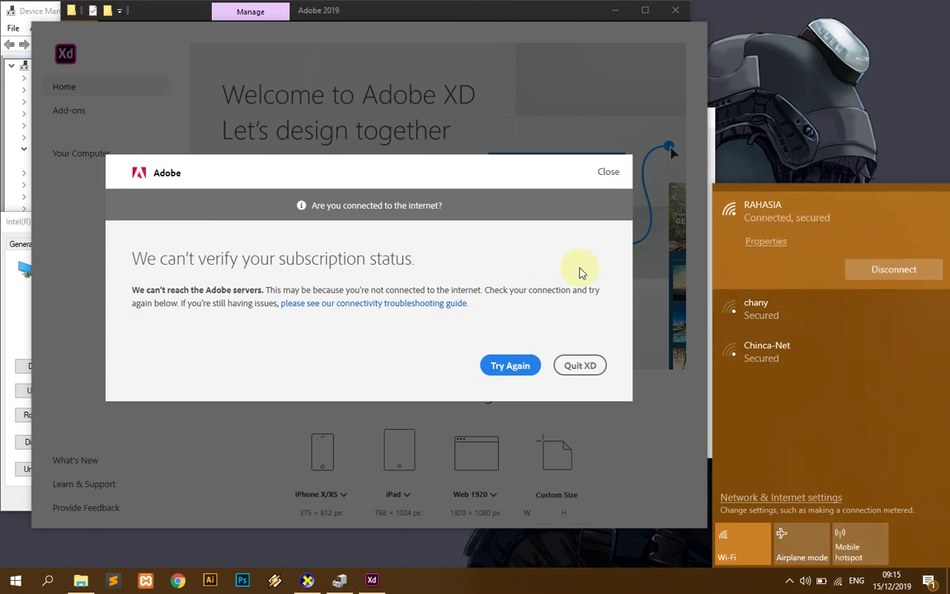
pyautogui.click(511, 365)
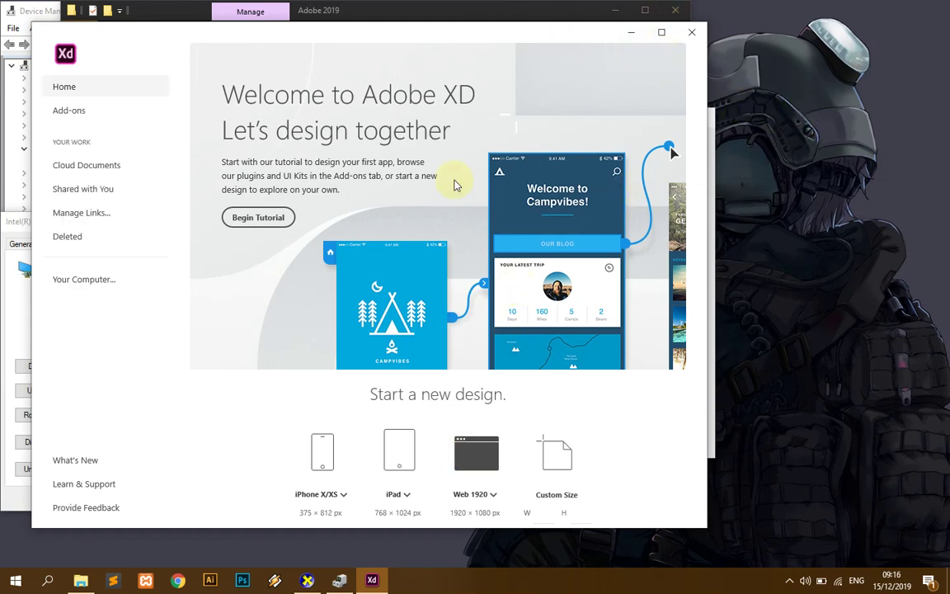
# Start a new Web 1920 design, close the Intel properties dialog, and maximize XD
pyautogui.click(17, 222)
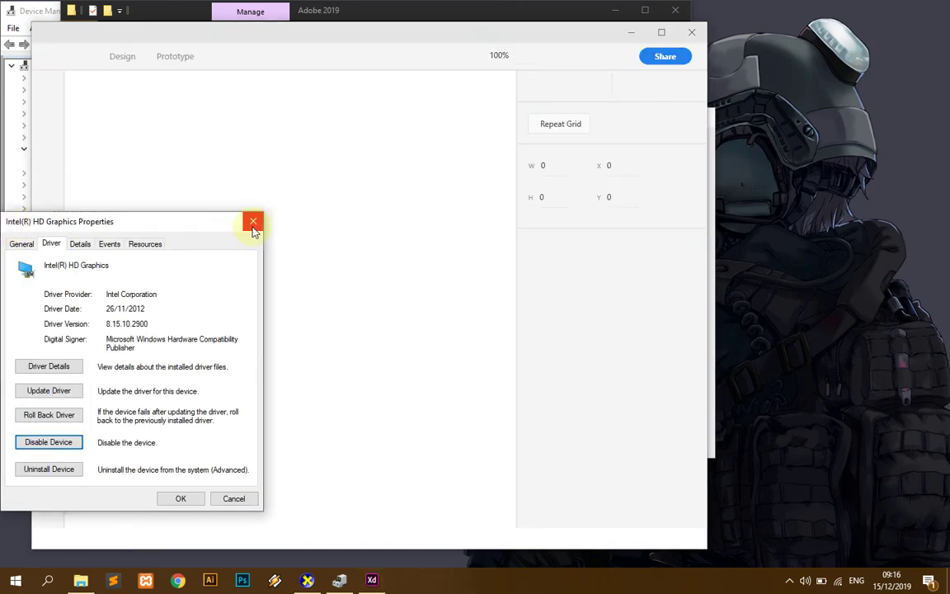
pyautogui.click(252, 223)
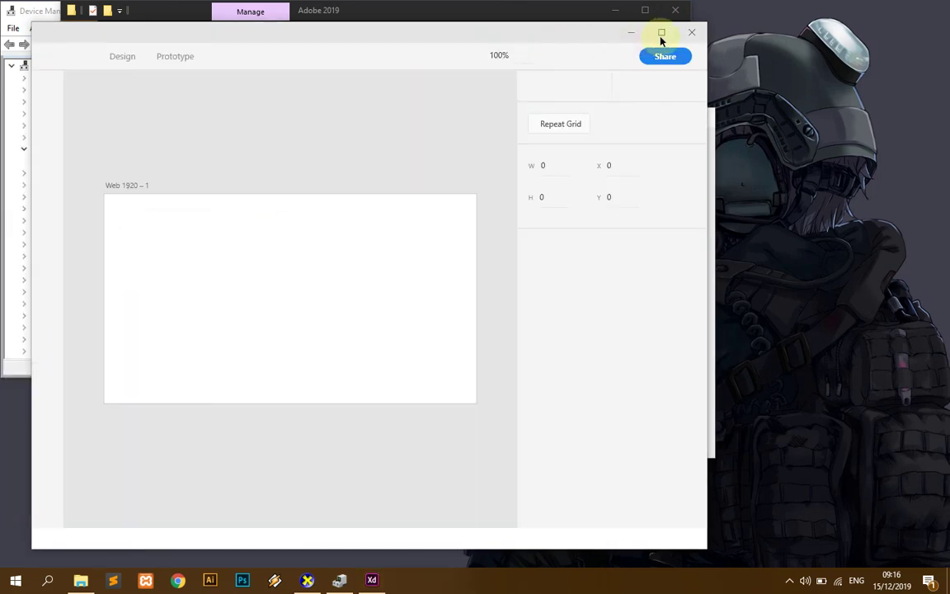
pyautogui.click(661, 34)
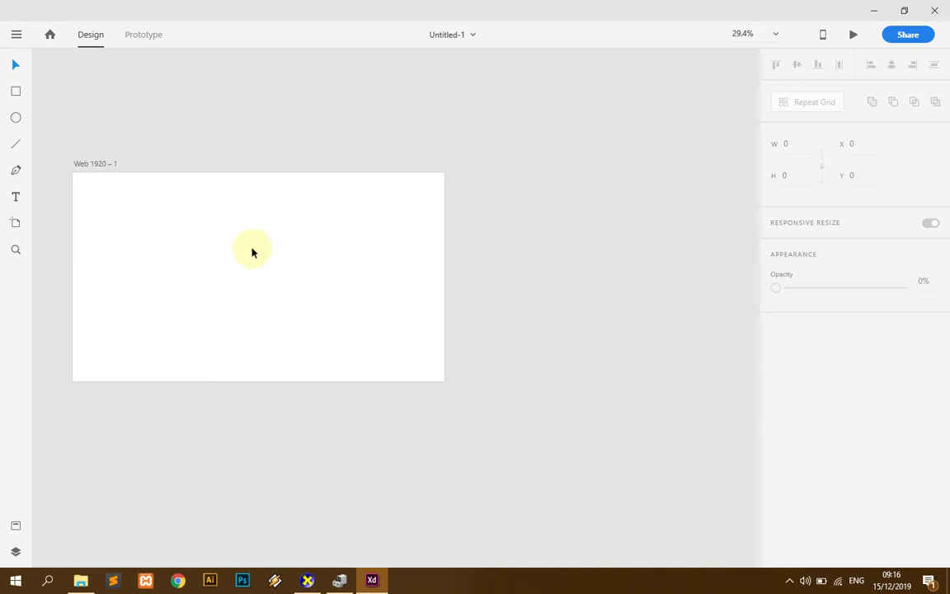
# Draw an ellipse on the left of the artboard, then close the document window
pyautogui.click(25, 126)
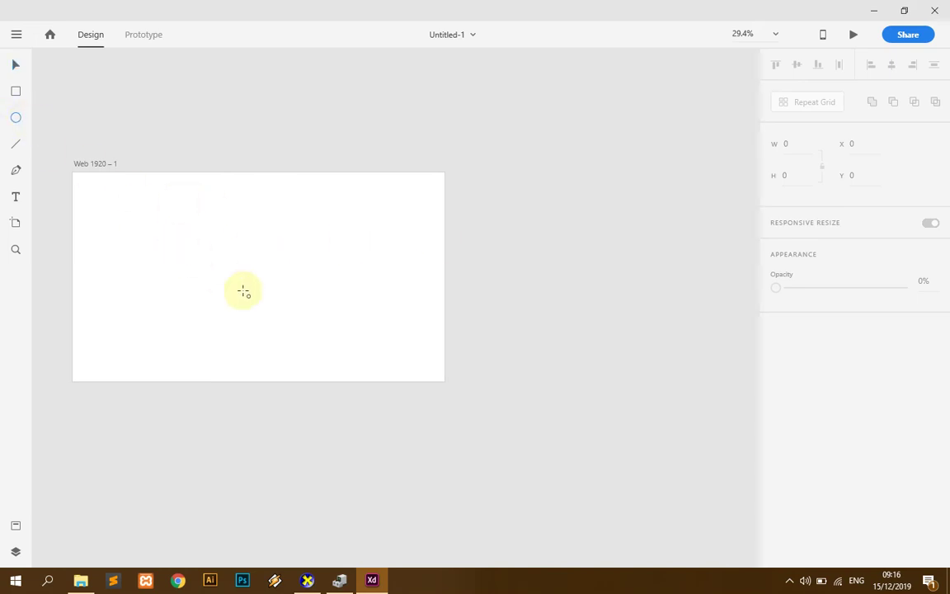
pyautogui.moveTo(175, 241); pyautogui.dragTo(294, 321)
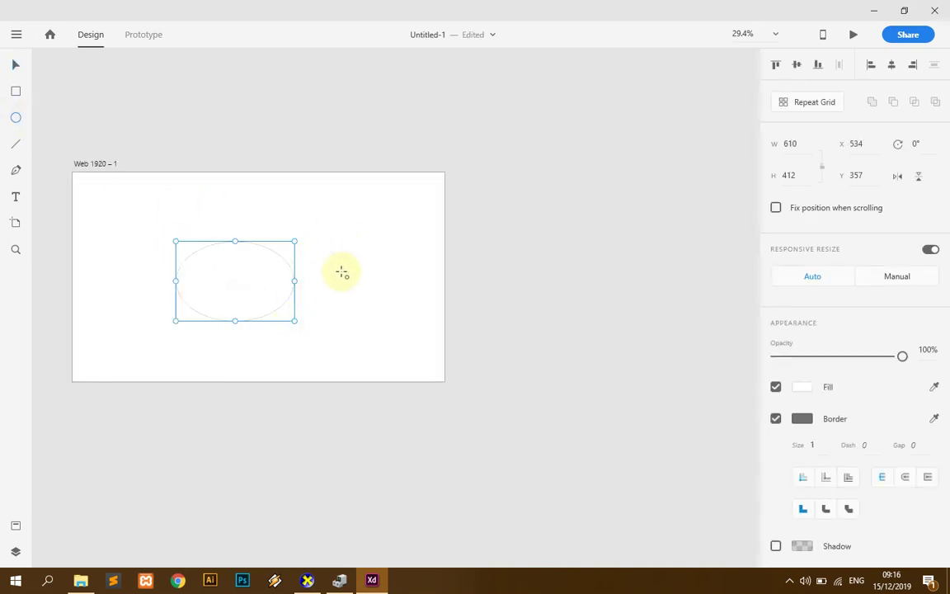
pyautogui.click(937, 8)
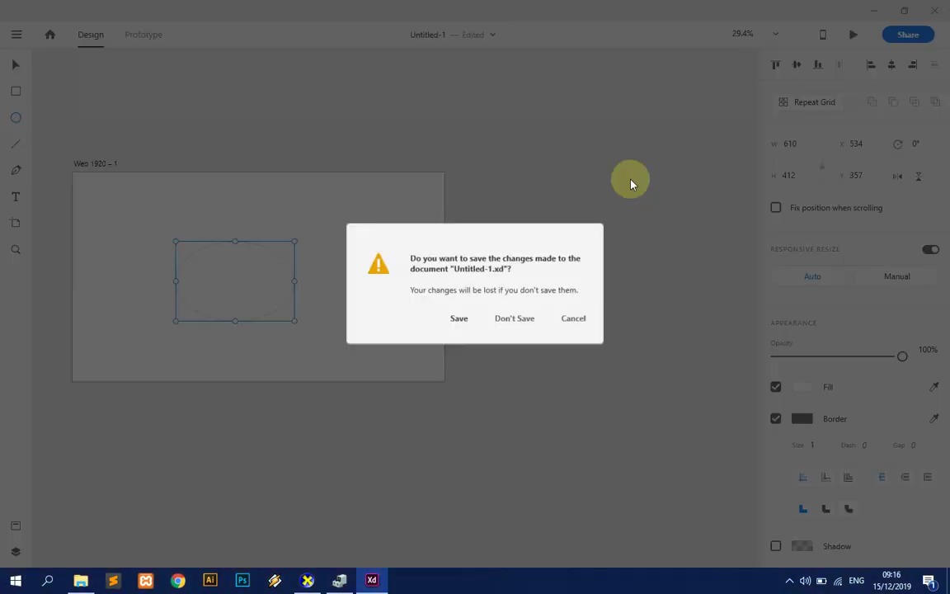
# Discard the XD changes and close the DirectX Diagnostic Tool
pyautogui.click(496, 326)
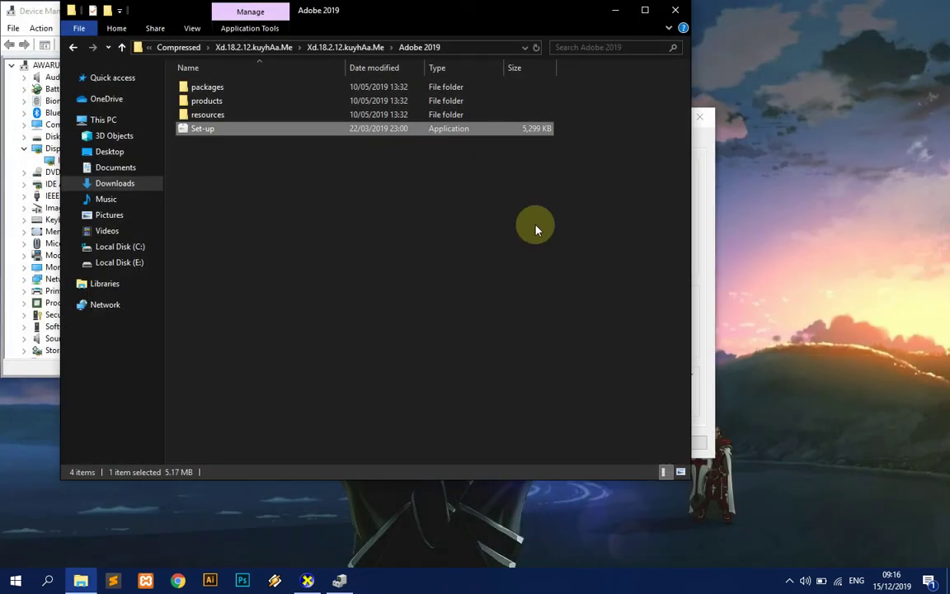
pyautogui.click(13, 293)
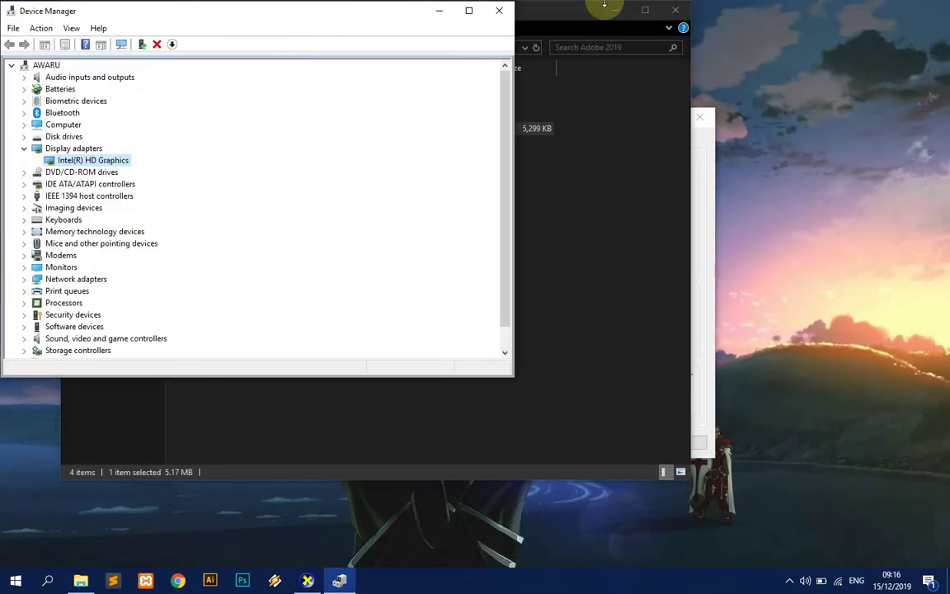
pyautogui.click(531, 32)
pyautogui.click(683, 142)
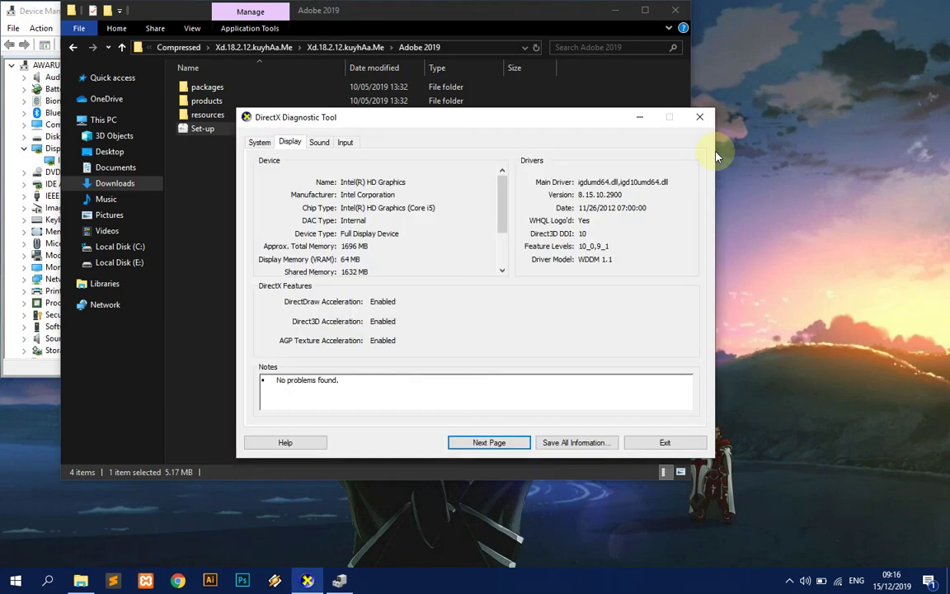
pyautogui.click(697, 116)
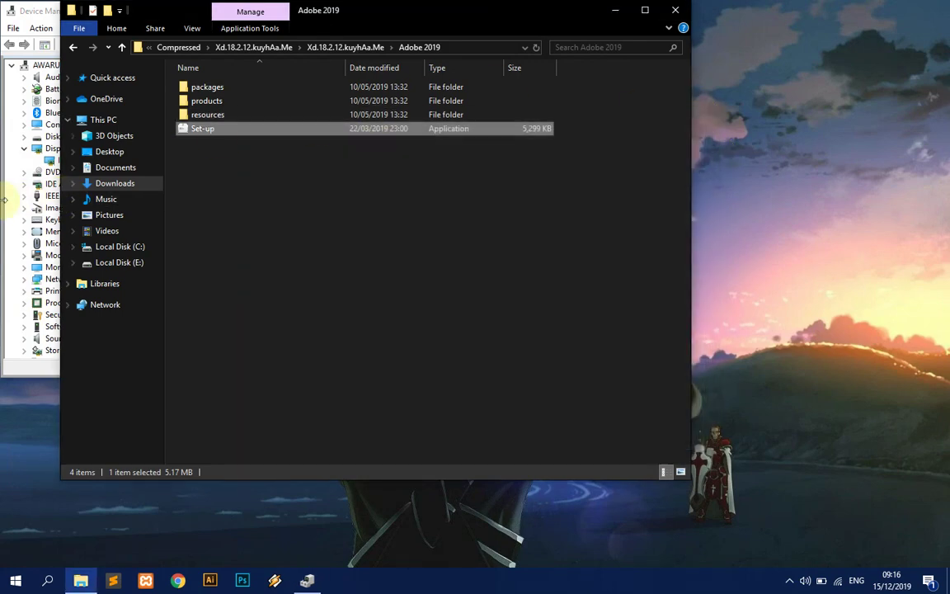
# Close Device Manager and move the Explorer window toward the screen centre
pyautogui.click(8, 186)
pyautogui.click(500, 12)
pyautogui.moveTo(547, 11); pyautogui.dragTo(575, 89)
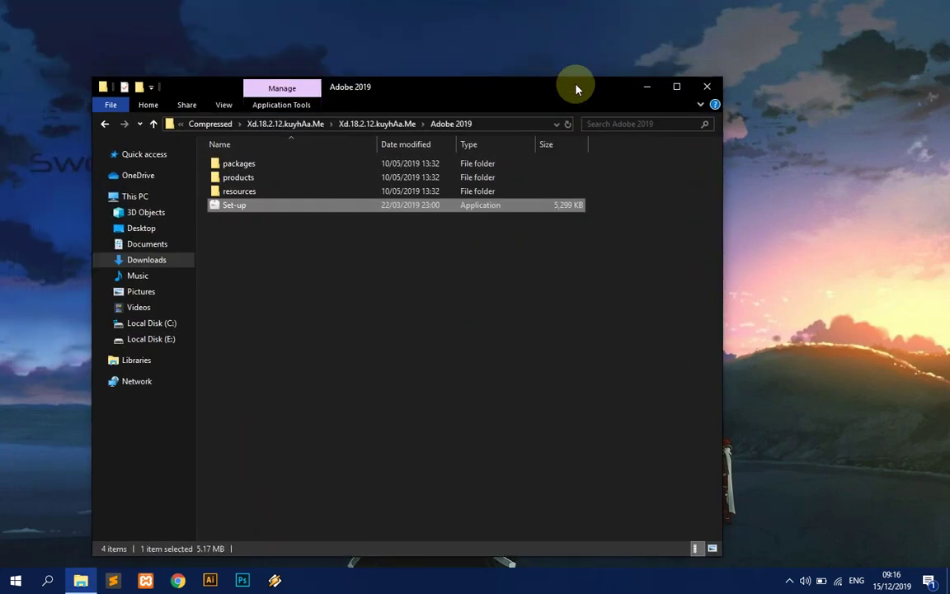